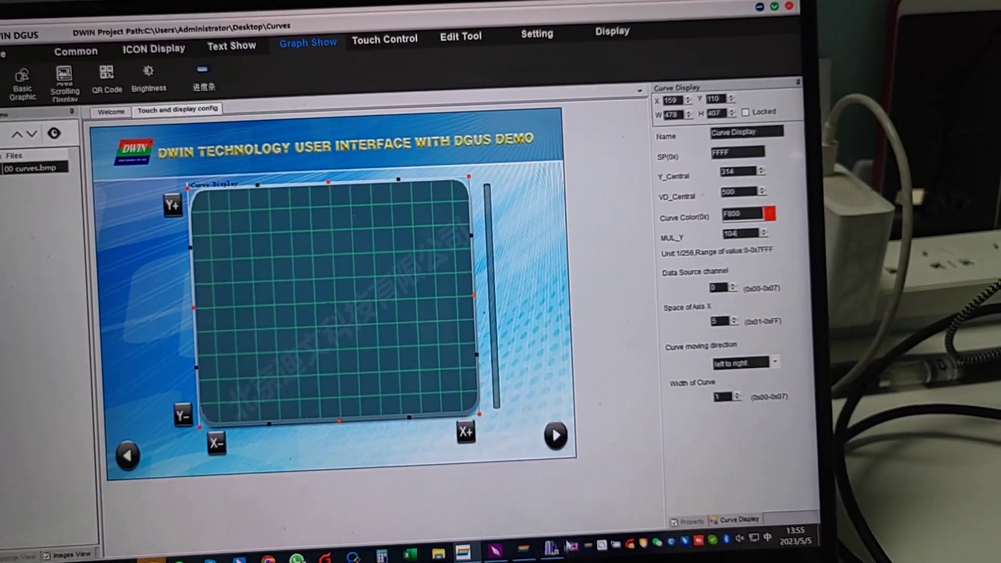
# Launch the SSCOM serial debugger from the taskbar over the curve project.
pyautogui.click(357, 556)
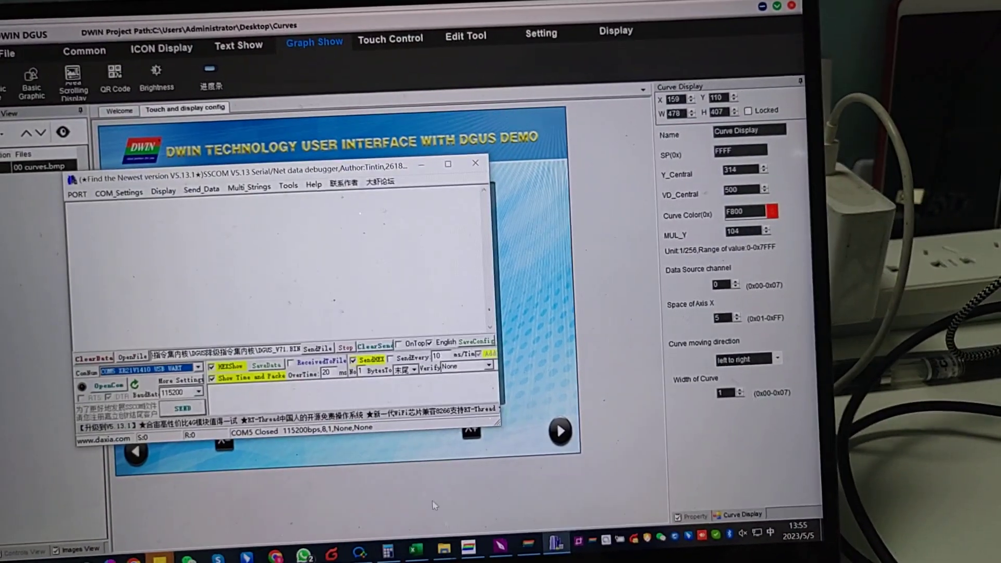
# In Calculator, compute the curve height 407 × 256 ÷ 1000 = 104.192 for the Y multiplier.
pyautogui.click(386, 550)
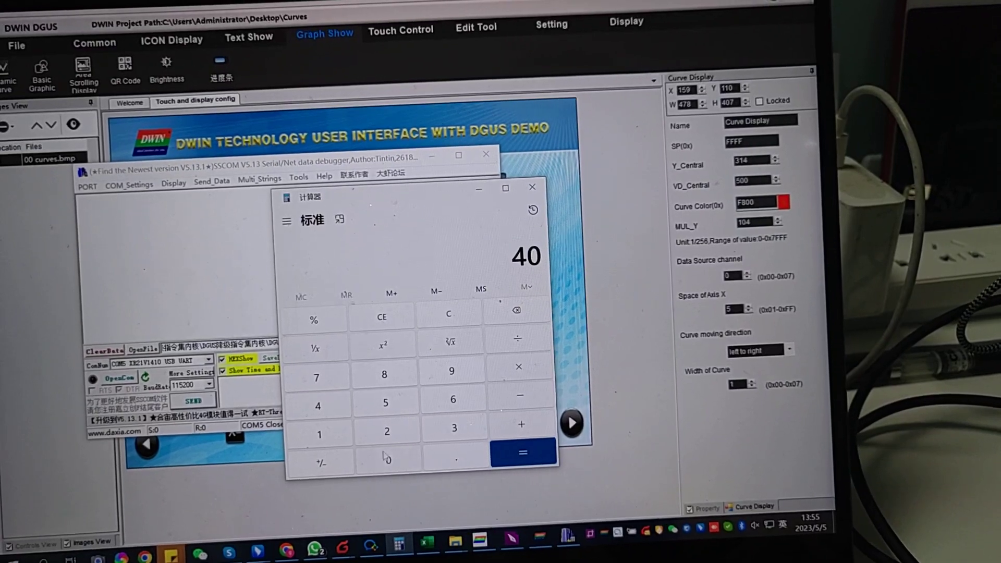
pyautogui.click(316, 374)
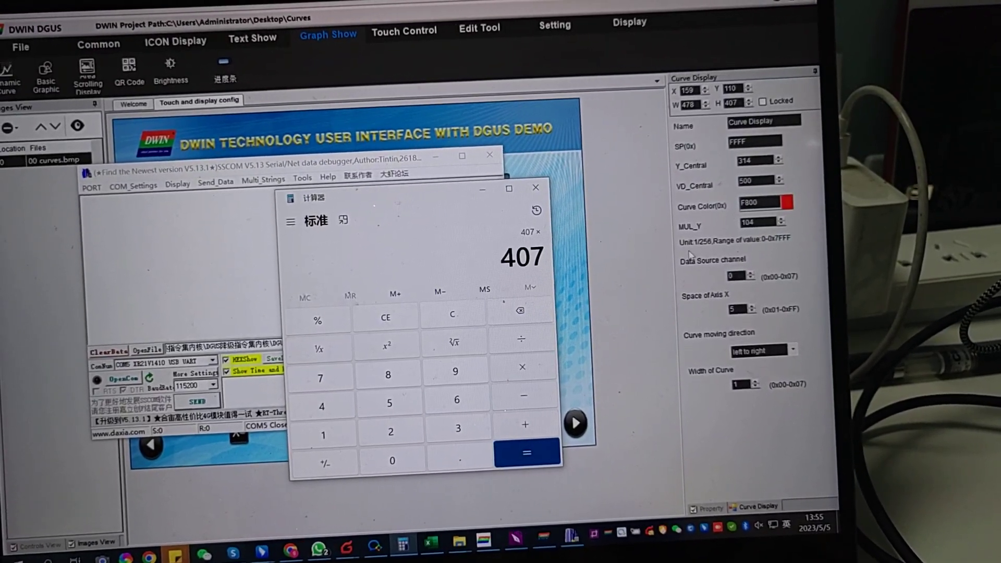
pyautogui.click(389, 430)
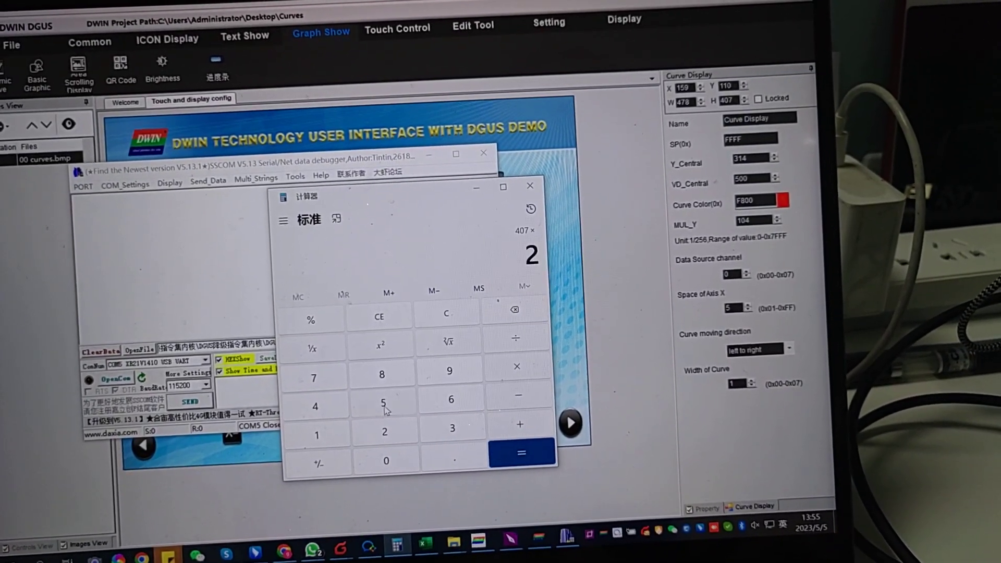
pyautogui.click(388, 402)
pyautogui.click(500, 446)
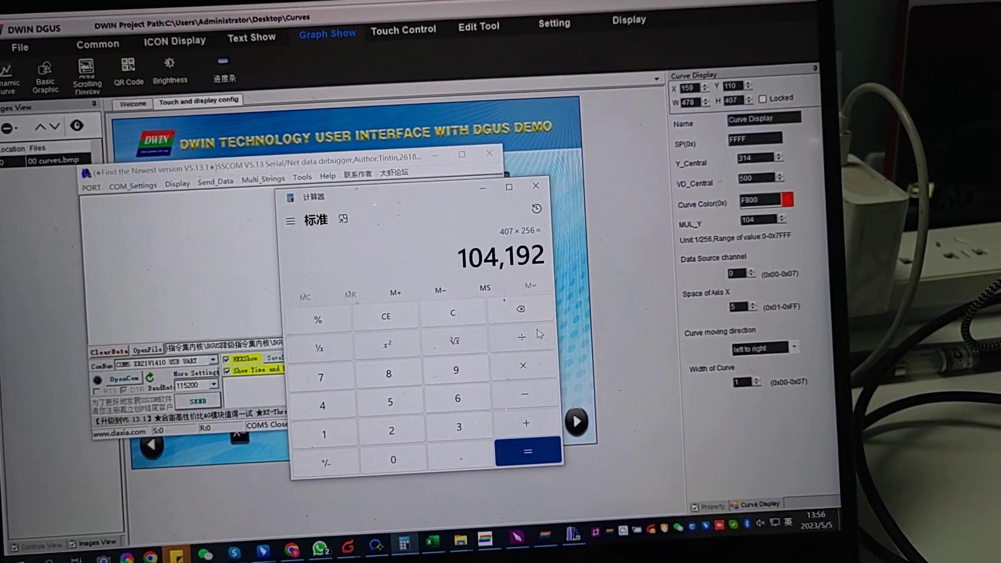
pyautogui.click(327, 434)
pyautogui.click(395, 459)
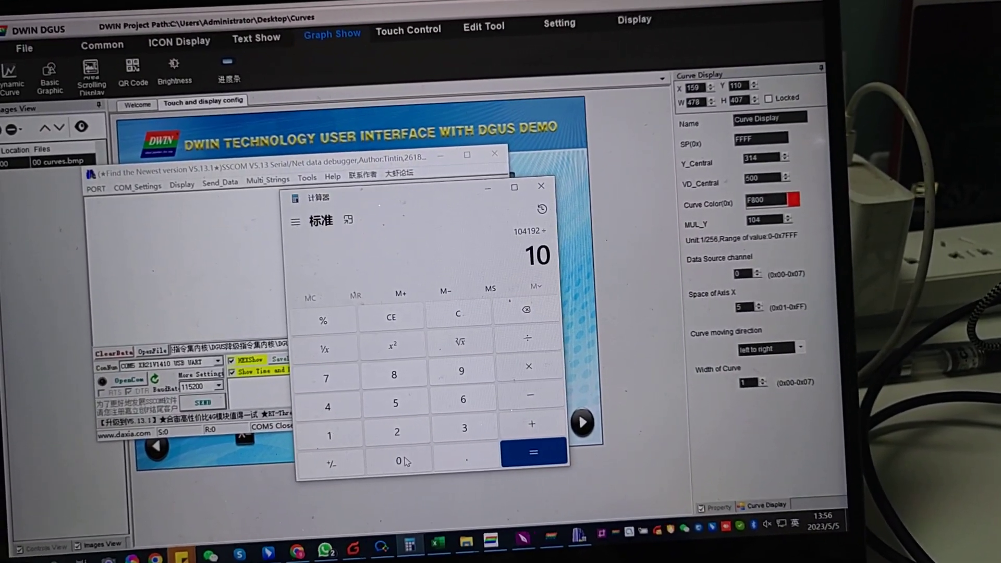
pyautogui.click(530, 450)
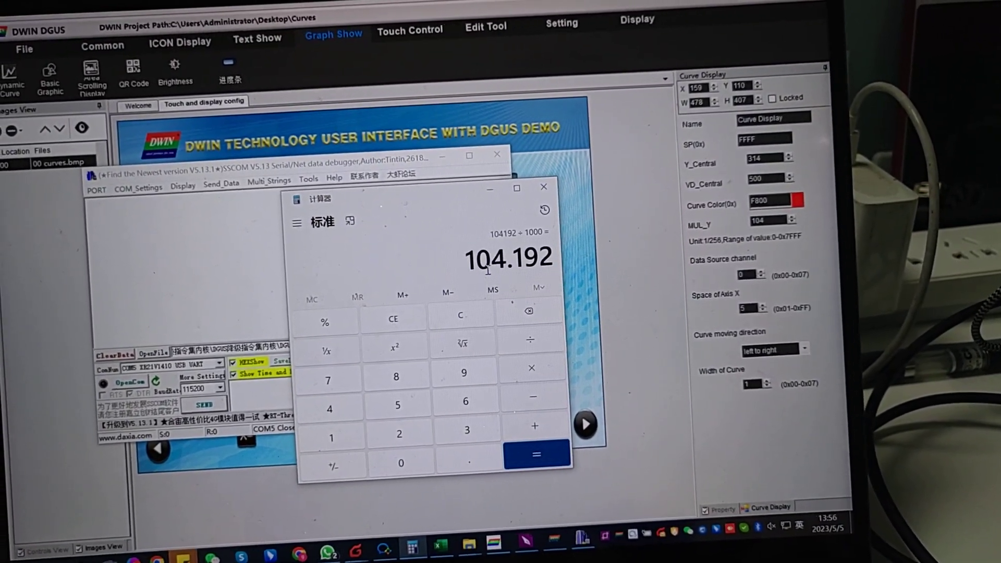
# Close Calculator and the SSCOM window to return to the curve settings.
pyautogui.click(492, 186)
pyautogui.click(444, 153)
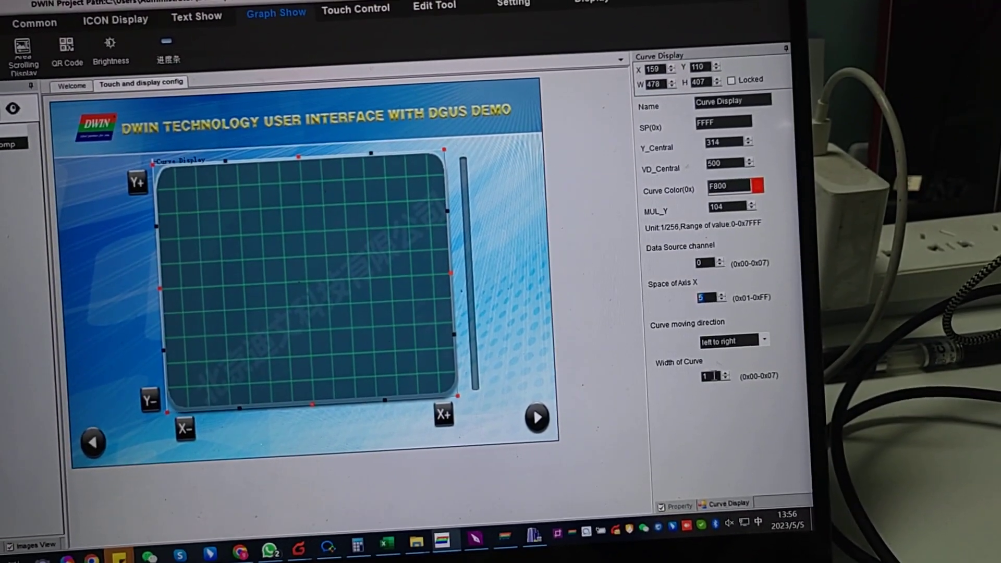
# Commit the X-axis spacing and generate the project's configuration file.
pyautogui.click(713, 376)
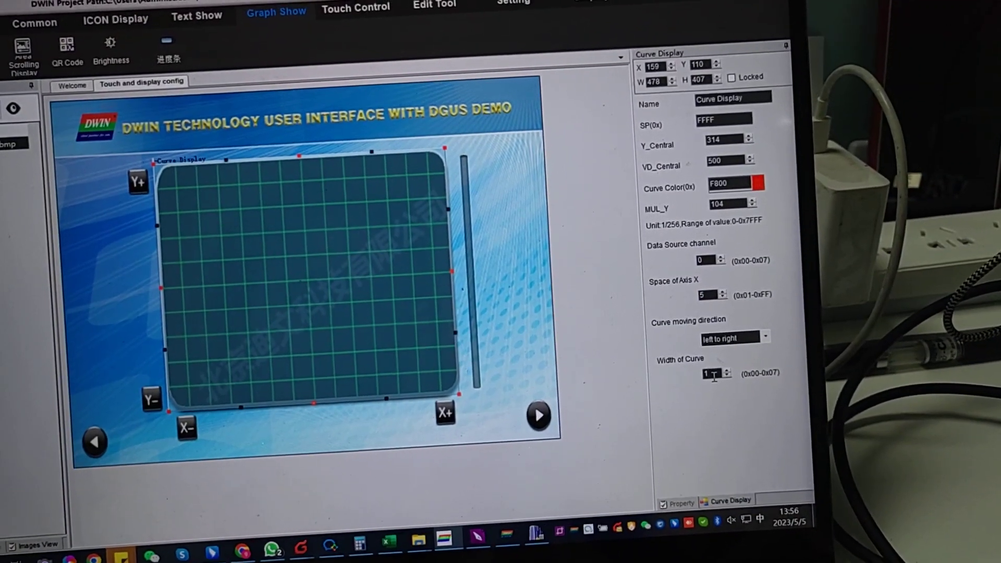
pyautogui.click(31, 24)
pyautogui.click(137, 47)
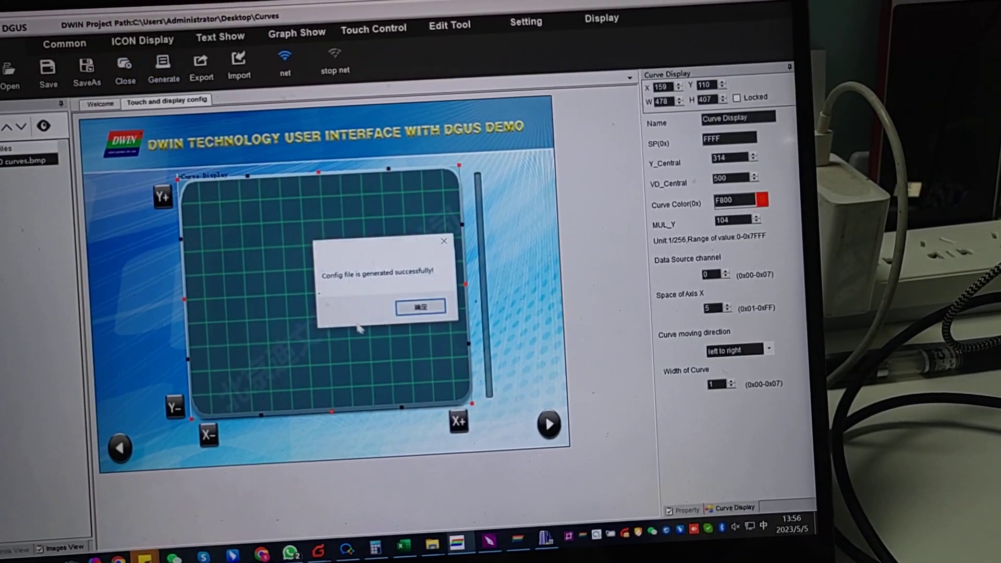
# Save the curve project and bring up the T5L download tool from Setting.
pyautogui.click(419, 307)
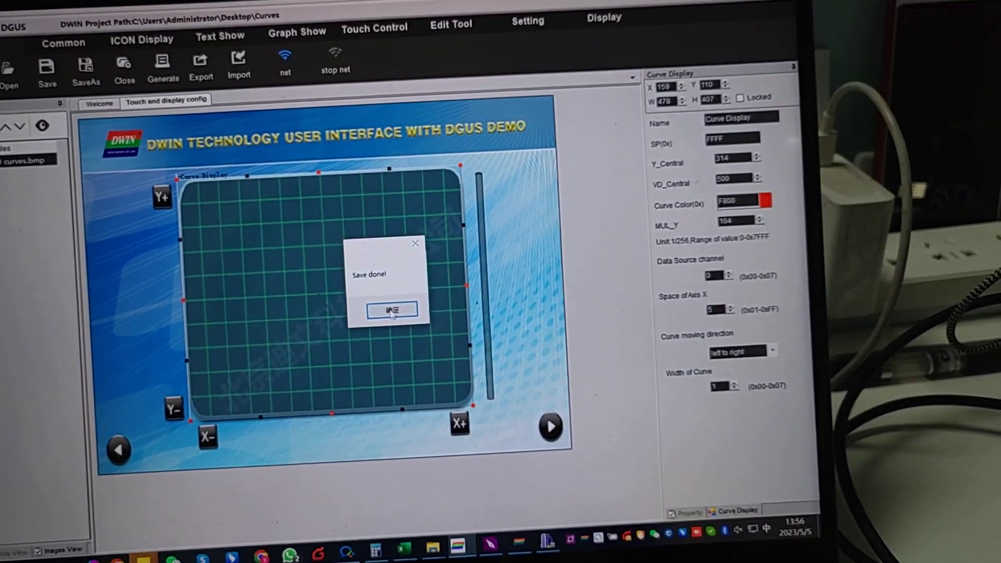
pyautogui.click(383, 307)
pyautogui.click(531, 21)
pyautogui.hotkey('alt', 'Tab')
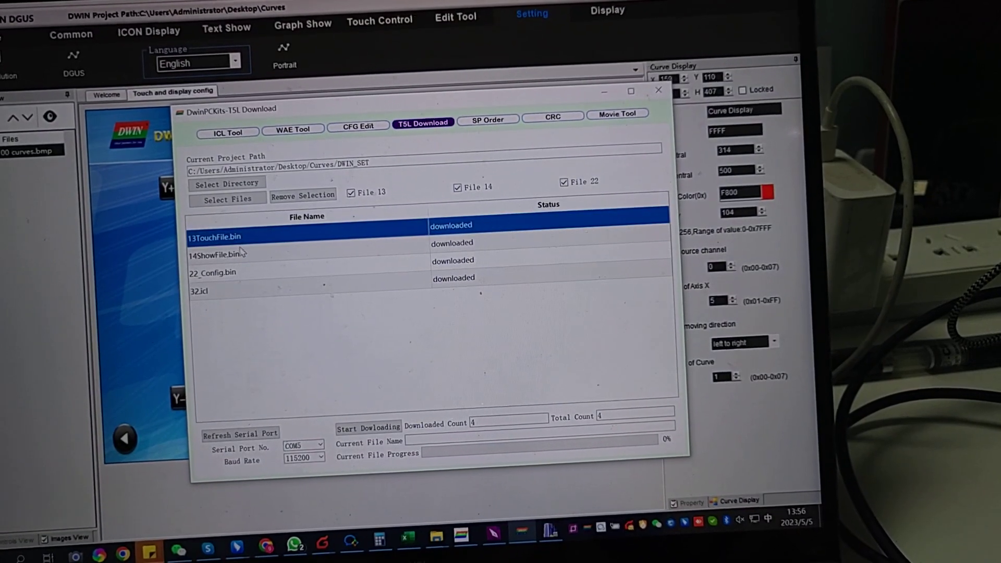
# Download the four project files to the T5L display over COM5 at 115200.
pyautogui.click(361, 429)
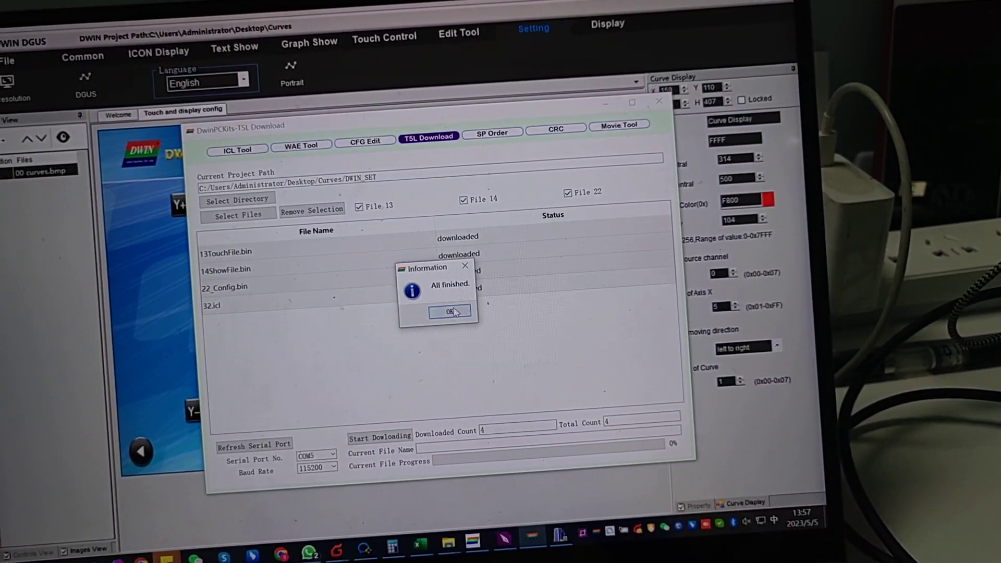
pyautogui.click(449, 311)
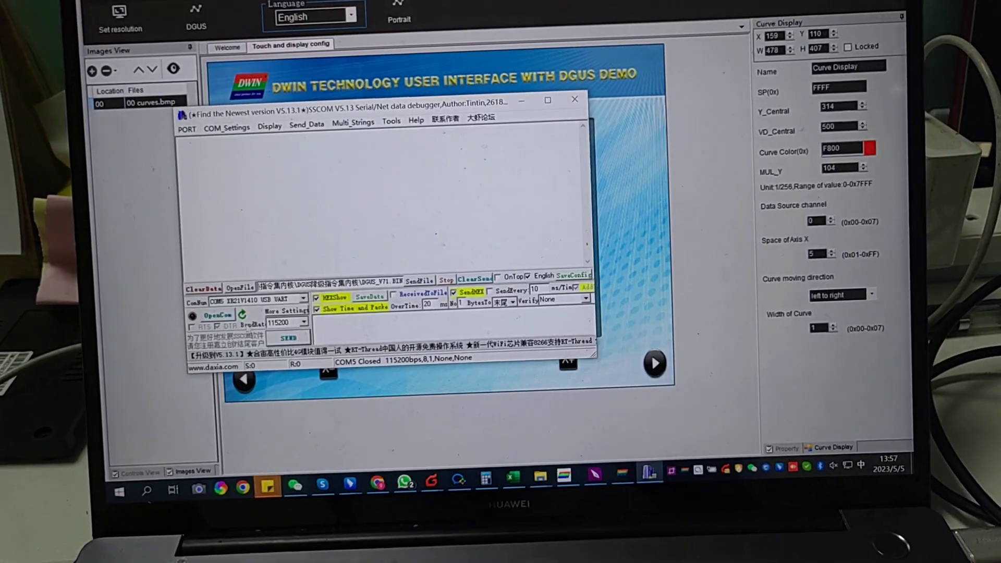
# Connect SSCOM on COM5 and begin the HEX command 5AA5 82 0310 in the send box.
pyautogui.click(217, 315)
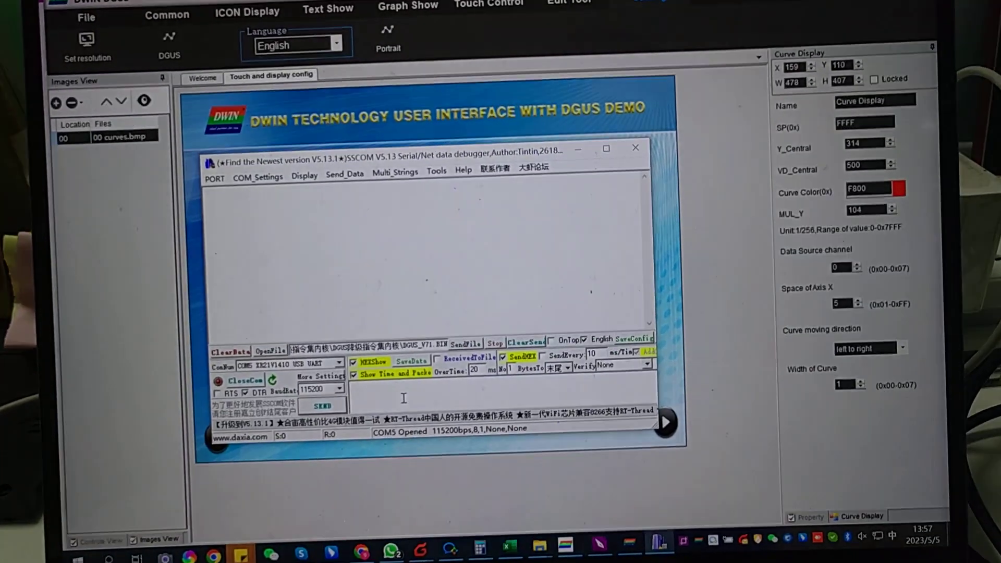
pyautogui.click(403, 398)
pyautogui.write('5AA5 ')
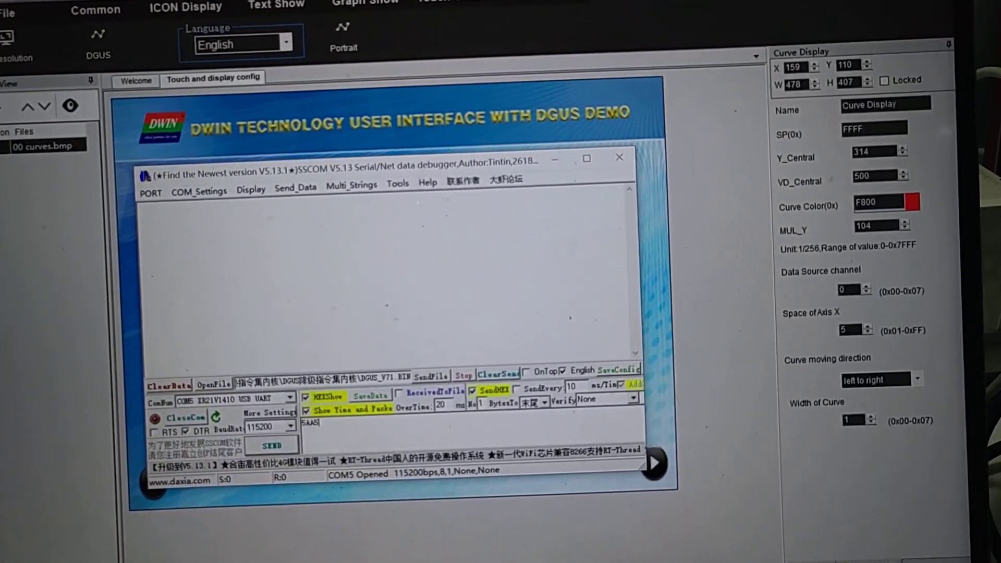
pyautogui.write('82')
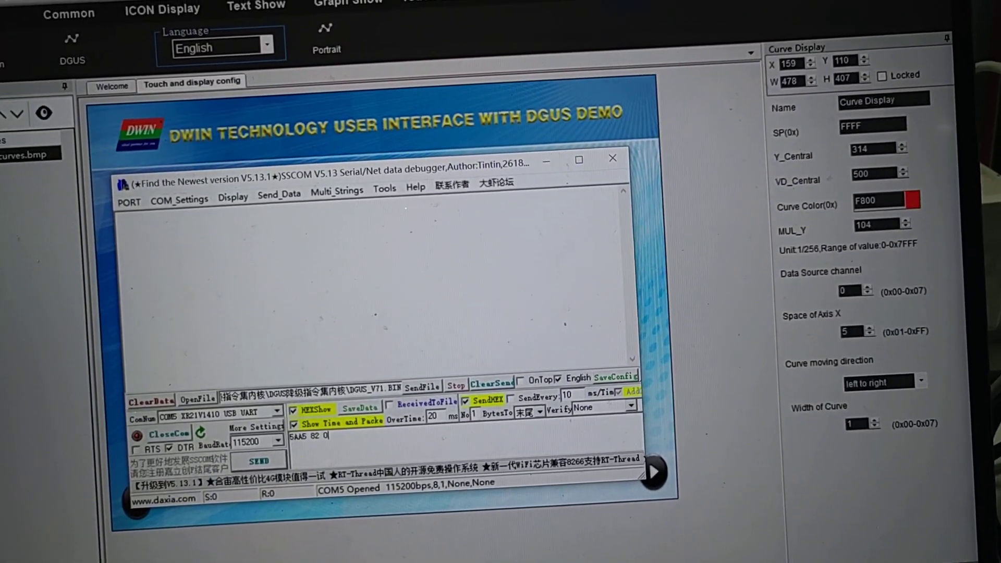
pyautogui.write(' 0310')
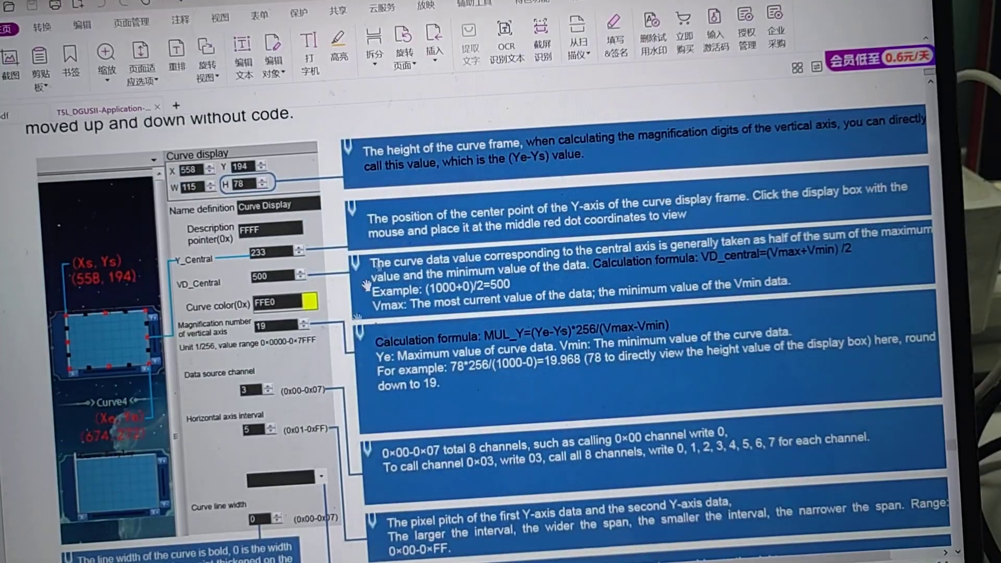
pyautogui.scroll(-5, 365, 285)
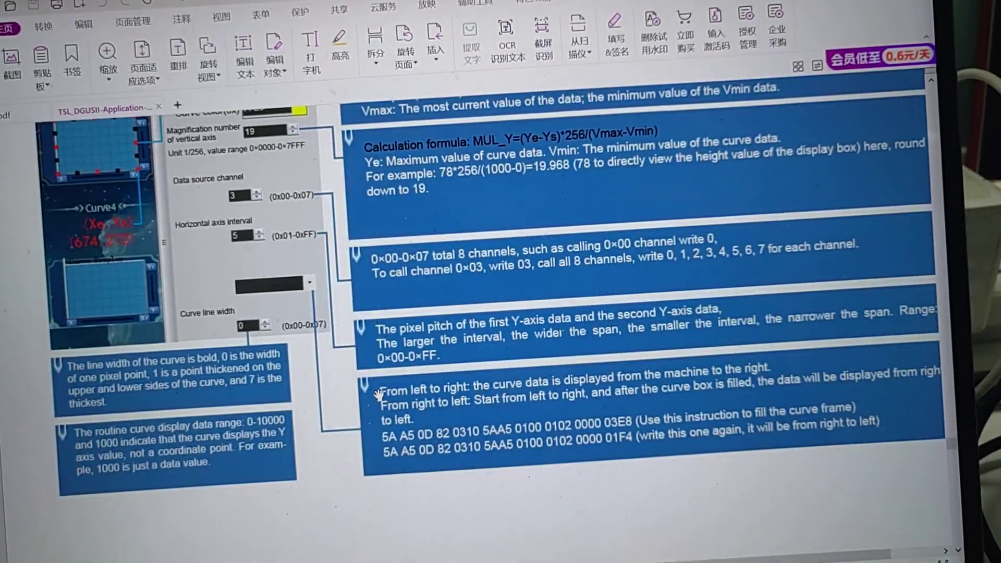
pyautogui.scroll(-5, 365, 284)
pyautogui.scroll(-5, 359, 336)
pyautogui.scroll(-5, 356, 390)
pyautogui.scroll(-1, 402, 368)
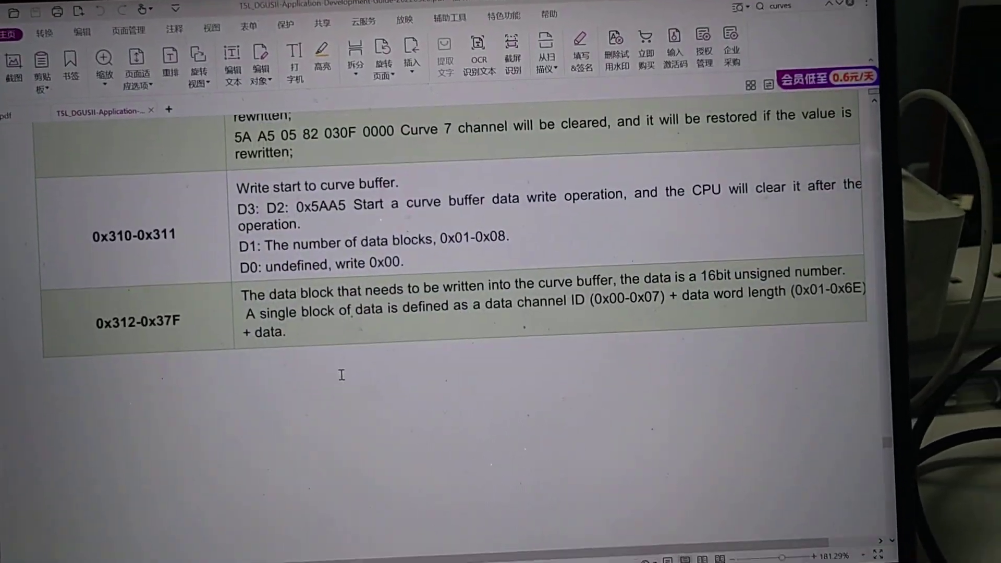
# Move SSCOM aside to read the 0x310 curve-buffer table and append 5AA5 0100.
pyautogui.hotkey('alt', 'Tab')
pyautogui.moveTo(402, 190); pyautogui.dragTo(392, 295)
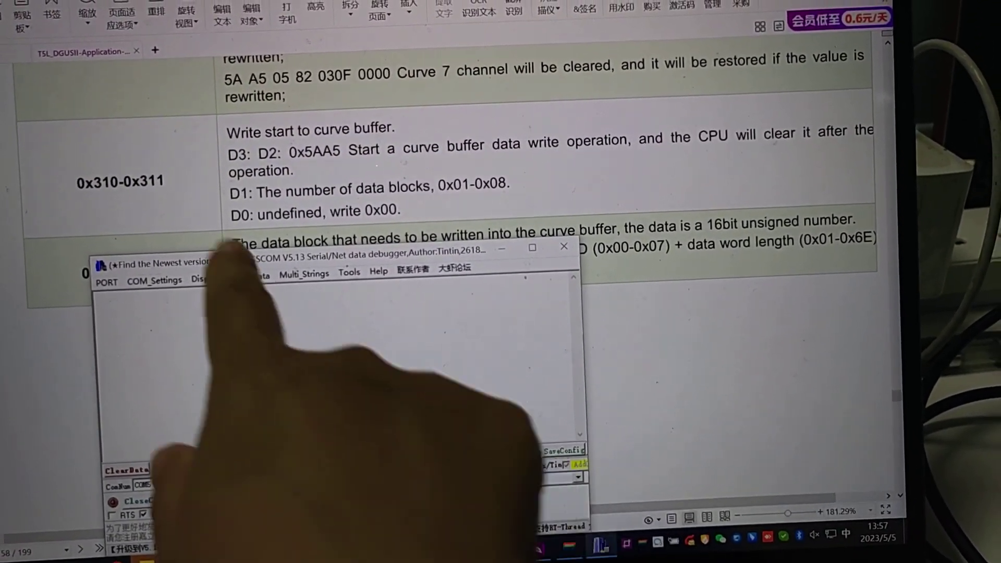
pyautogui.write('00')
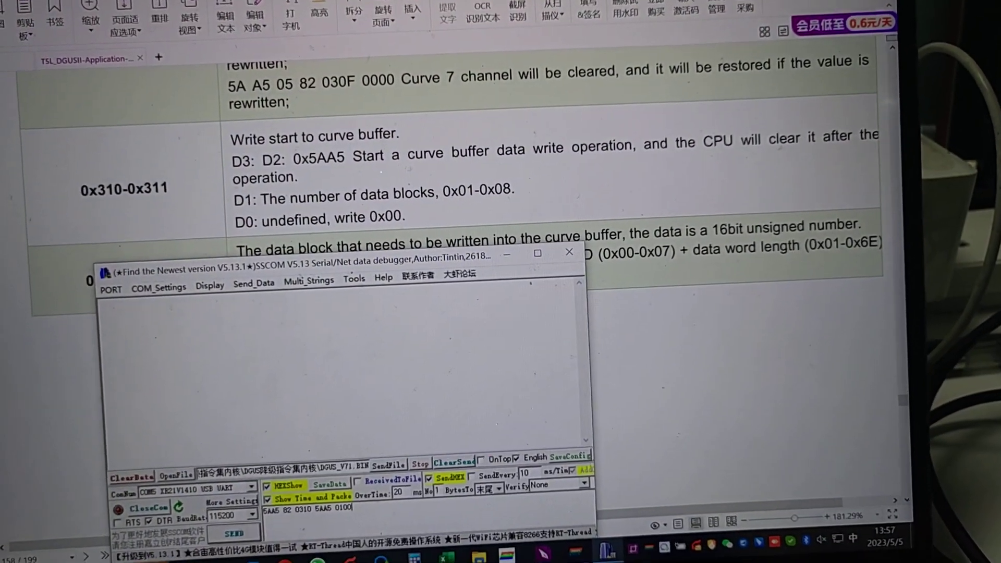
pyautogui.scroll(-5, 634, 379)
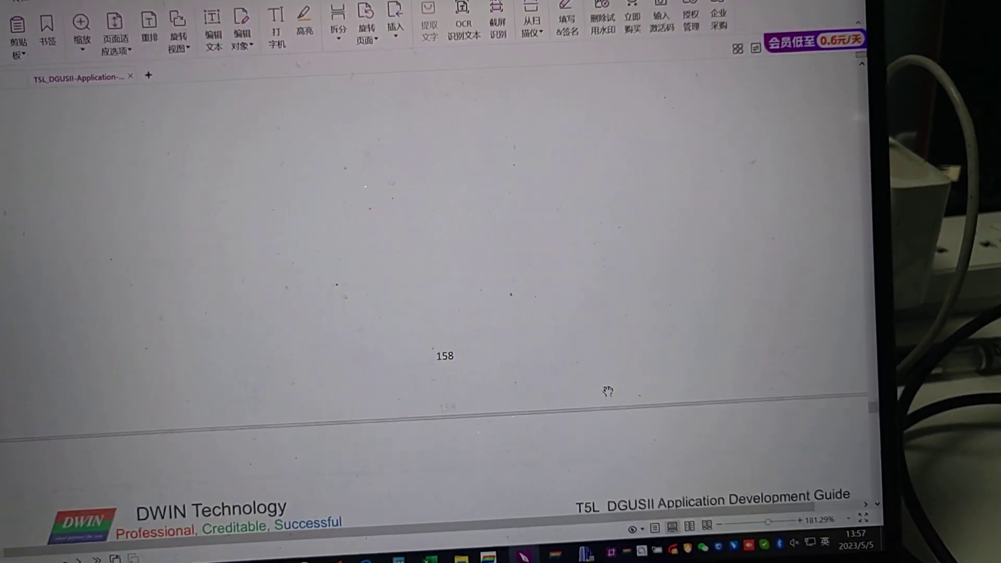
pyautogui.scroll(-5, 608, 390)
pyautogui.scroll(-2, 592, 376)
pyautogui.scroll(-1, 592, 375)
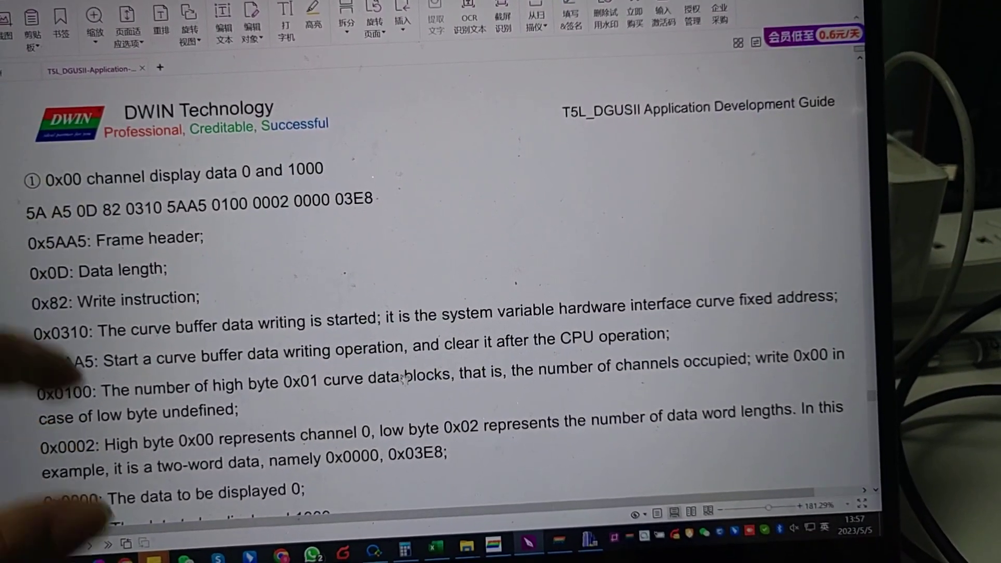
# Shift SSCOM off the page to expose the channel 0 data 0 and 1000 example.
pyautogui.hotkey('alt', 'Tab')
pyautogui.moveTo(407, 258)
pyautogui.mouseDown()
pyautogui.moveTo(522, 274)
pyautogui.moveTo(729, 247)
pyautogui.mouseUp()
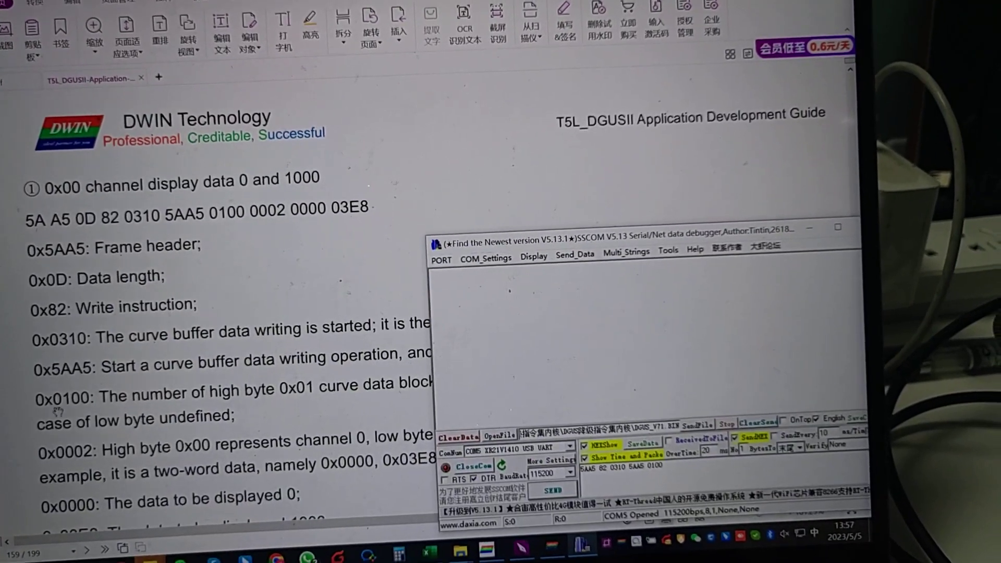
pyautogui.moveTo(625, 234); pyautogui.dragTo(626, 547)
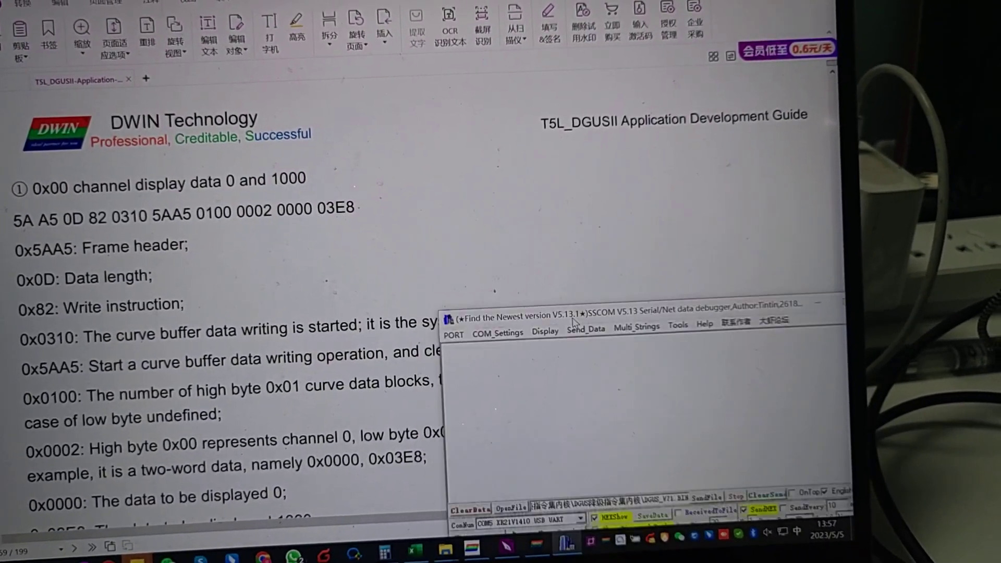
pyautogui.scroll(-3, 120, 461)
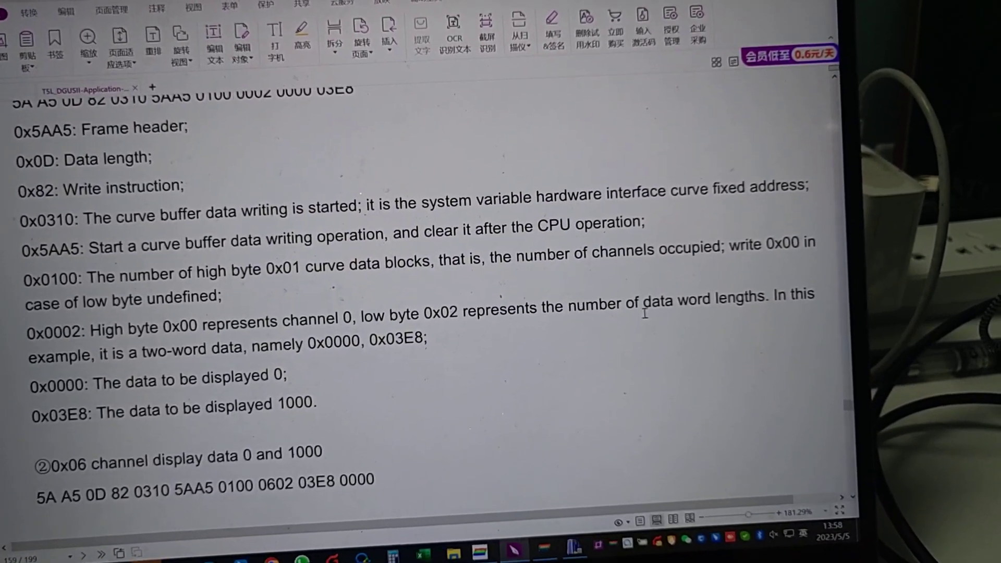
pyautogui.click(575, 552)
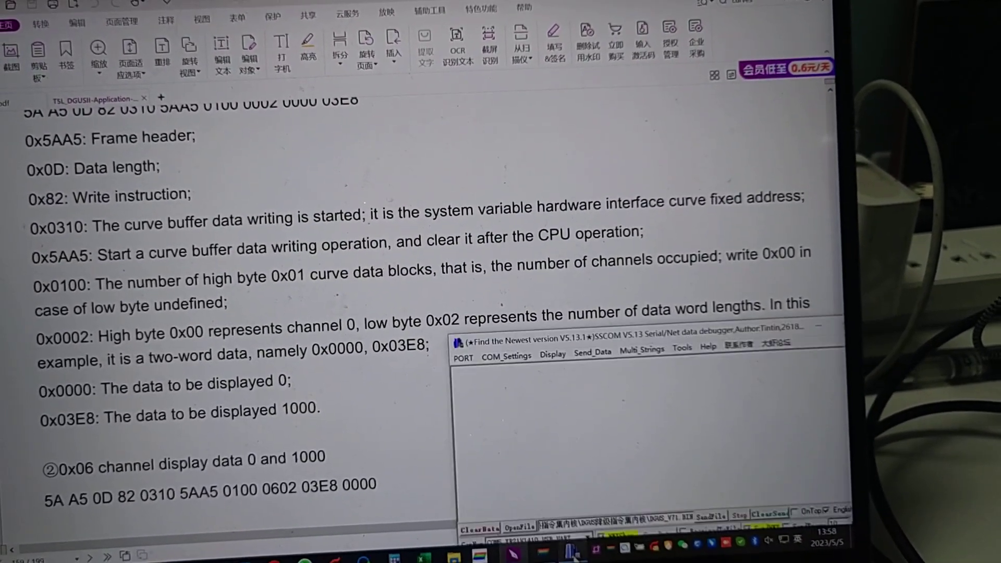
pyautogui.write('5AA5 82 0310 5AA5 0100')
pyautogui.moveTo(626, 340); pyautogui.dragTo(462, 146)
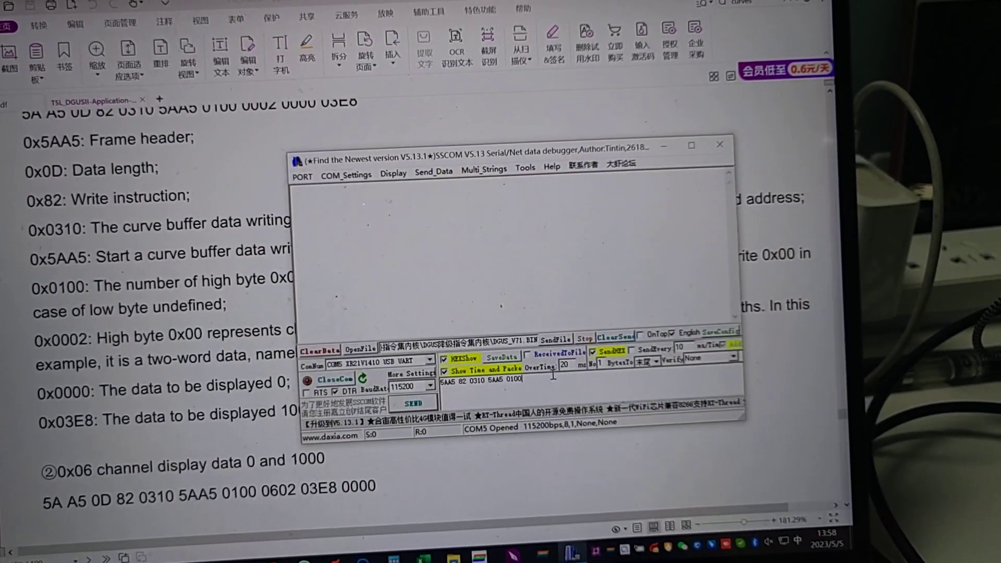
pyautogui.write(' 0002')
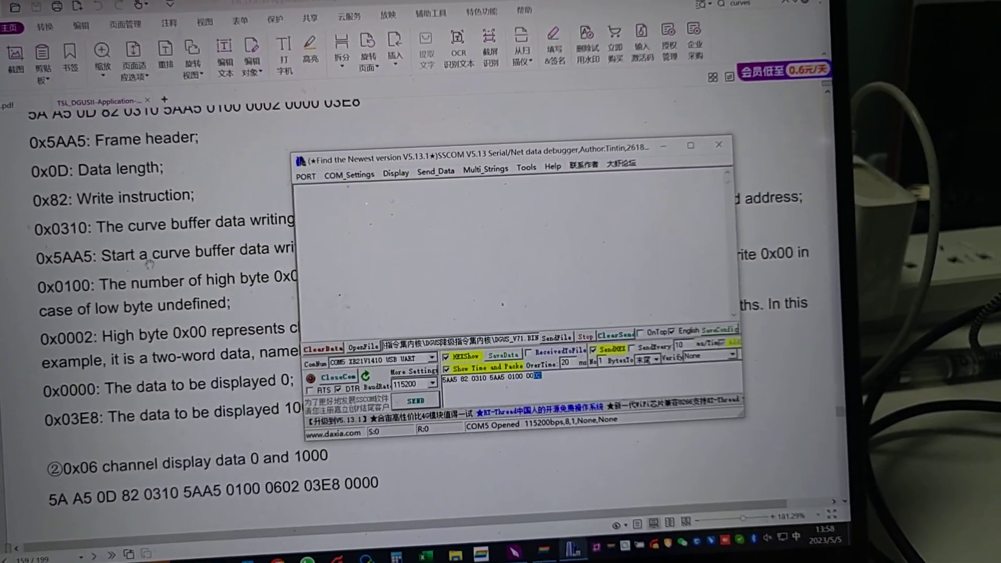
pyautogui.click(181, 204)
pyautogui.scroll(2, 315, 182)
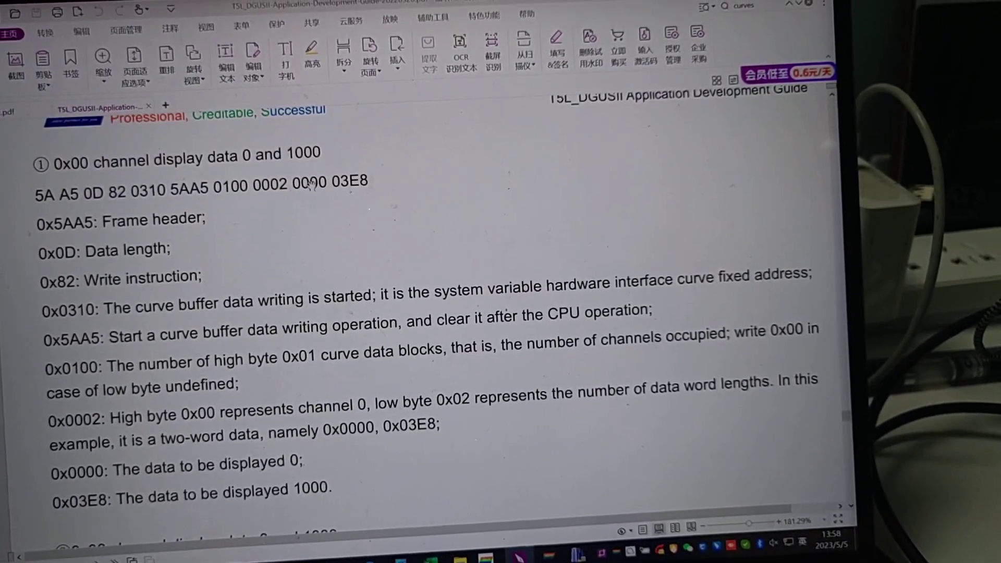
pyautogui.scroll(-1, 512, 317)
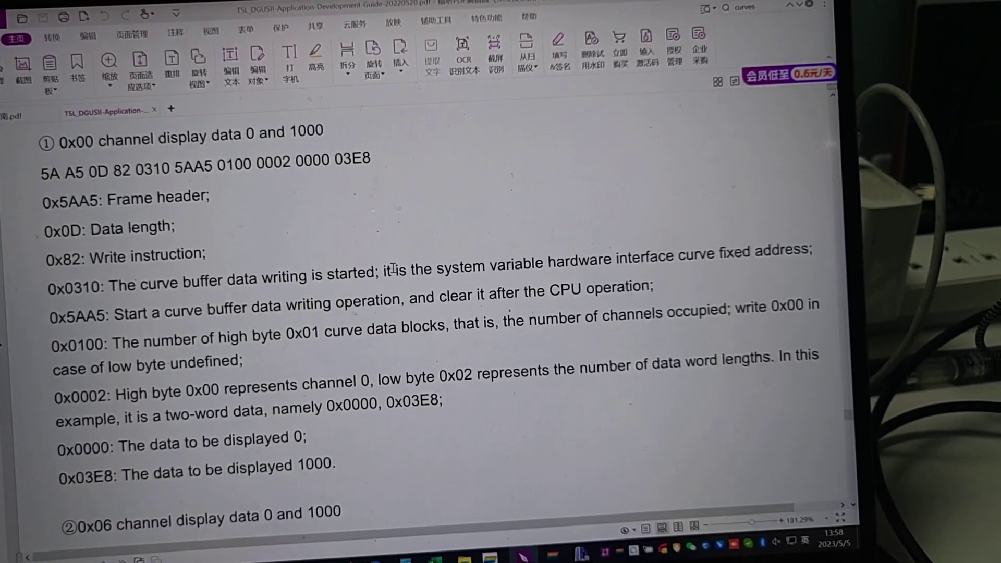
pyautogui.hotkey('alt', 'Tab')
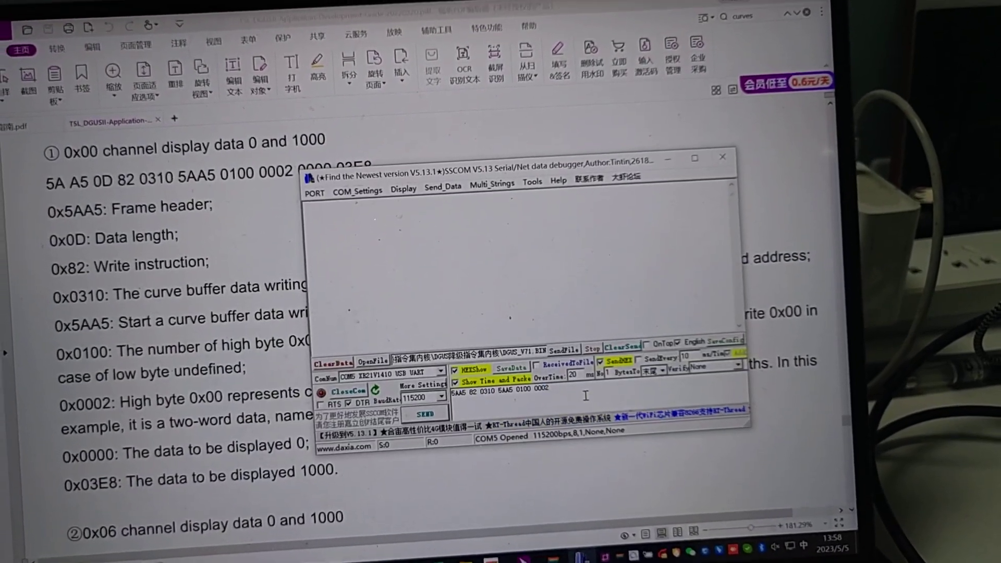
pyautogui.write('0000 03')
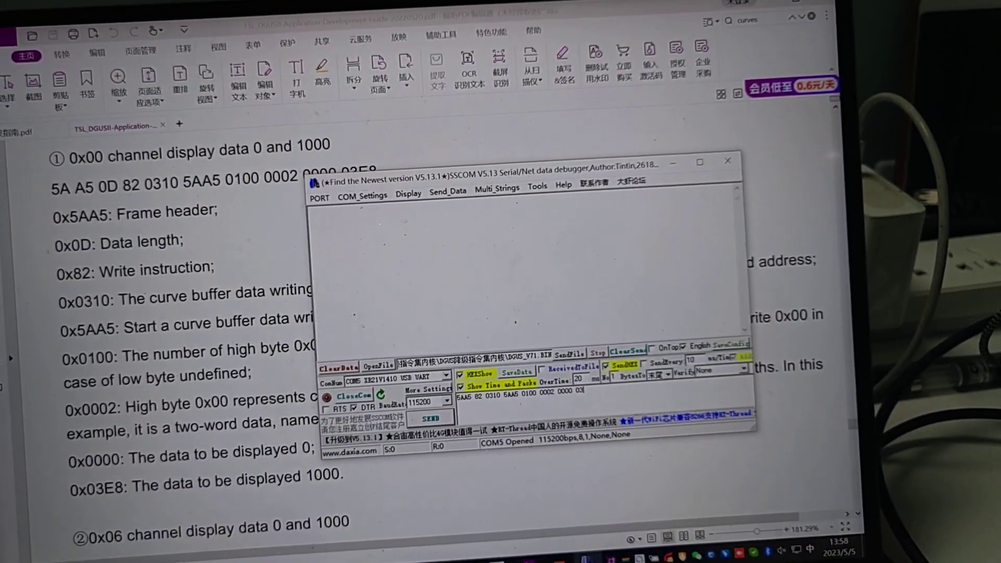